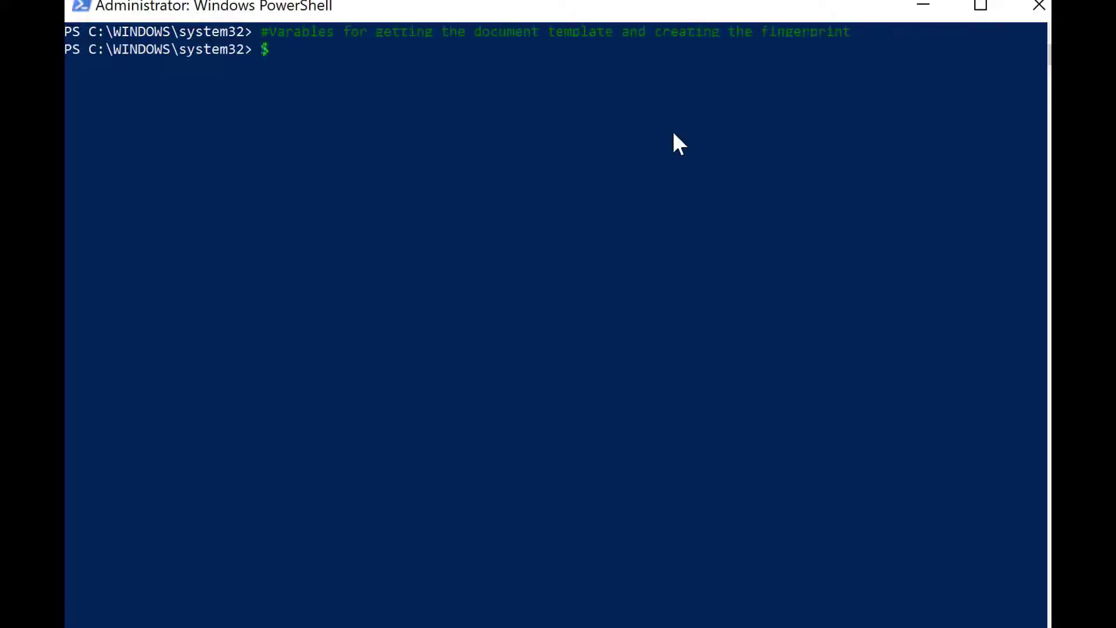
{"action": "type", "text": "$Employee_Template = Get-Content \"C:\\Users\\grhoskin\\Desktop\\New folder\\DLP\\New Starter.docx\" -Encoding byte -ReadCount 0"}
{"action": "key", "text": "Return"}
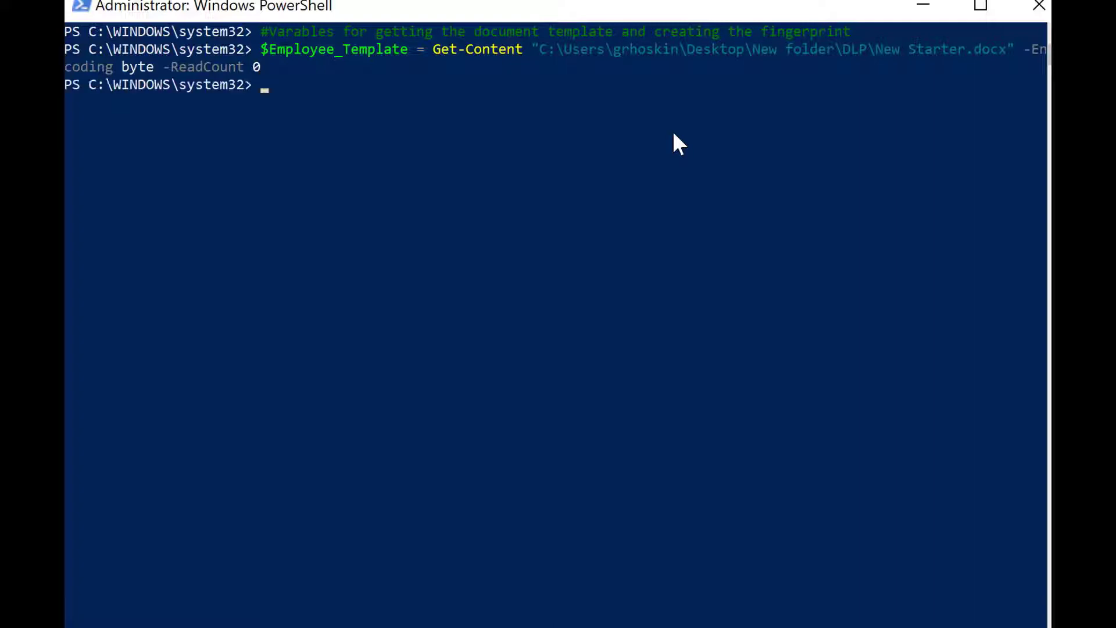
{"action": "type", "text": "$Customer_Fingerprint = New-DlpFingerprint -FileData $Employee_Template -Description \"Contoso Customer Information Form\""}
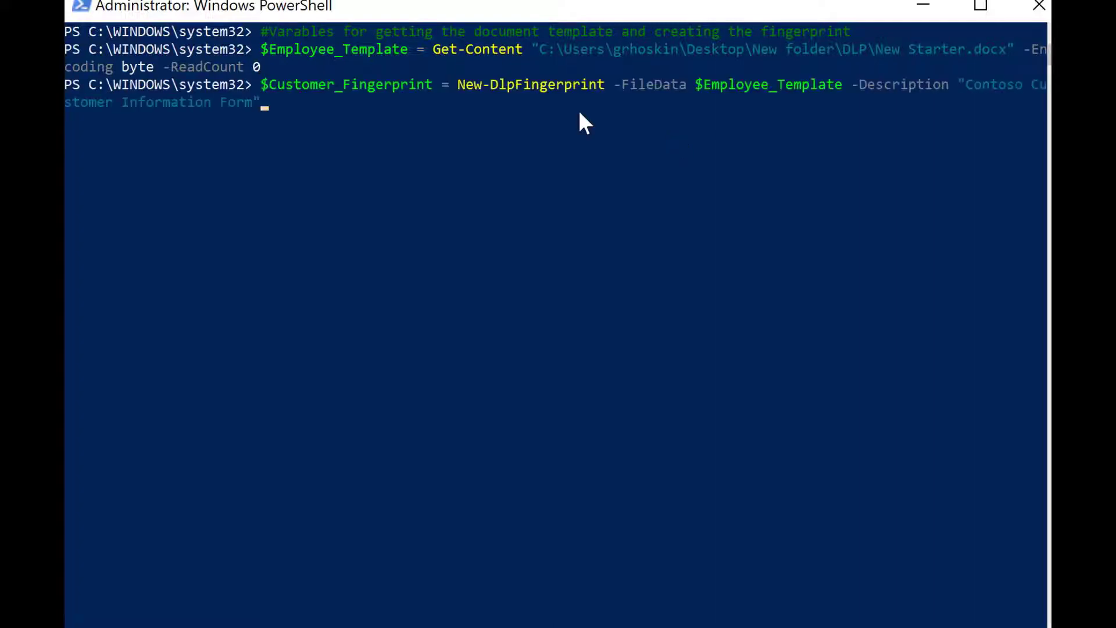
Step: Fingerprint the New Starter template and create the 'Contoso Customer Confidential' sensitive info type
{"action": "key", "text": "Return"}
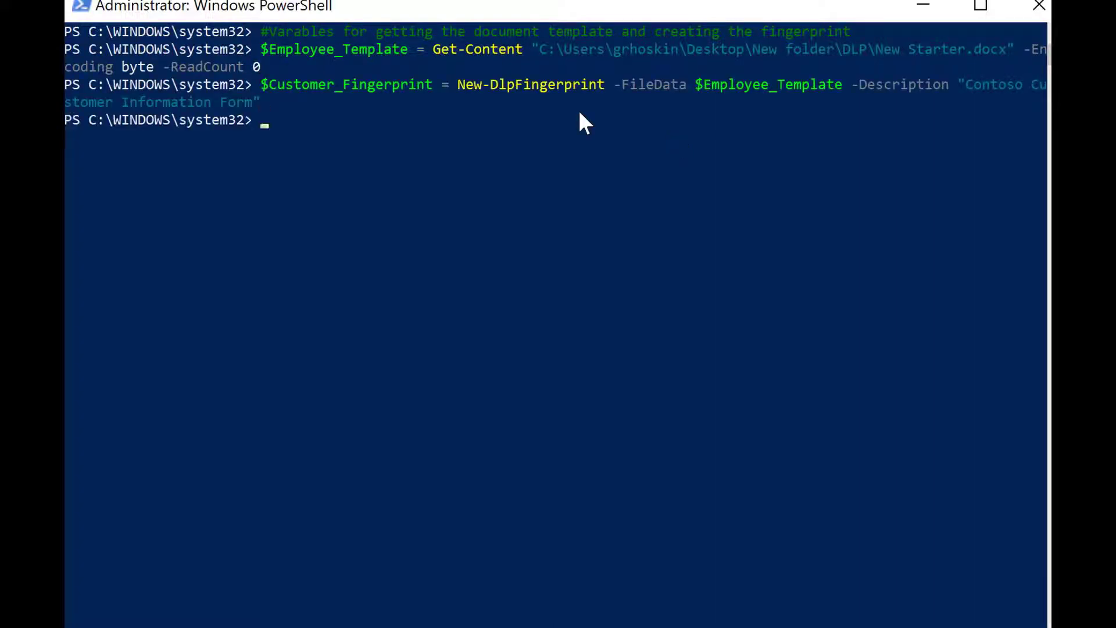
{"action": "type", "text": "#Creates a customer information type - for the fingerprinted document"}
{"action": "key", "text": "Return"}
{"action": "type", "text": "New-DlpSensitiveInformationType -Name \"Contoso Customer Confidential\" -Fingerprints $Customer_Fingerprint -Description \"Message contains Contoso customer information.\""}
{"action": "key", "text": "Return"}
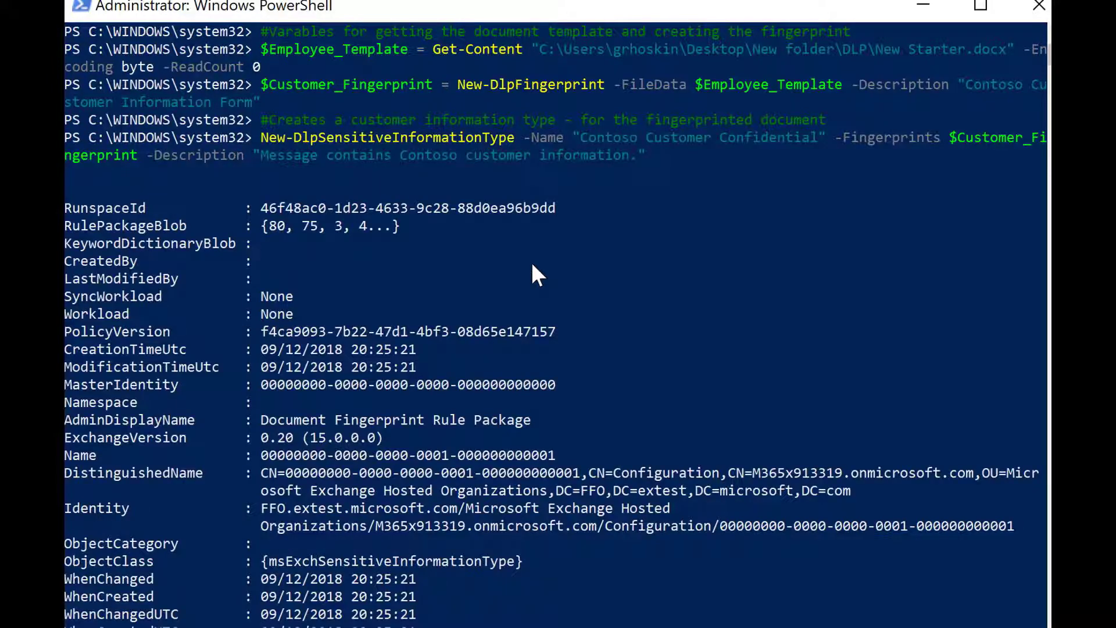
{"action": "type", "text": "#Create Compliance Policy - where the rule will apply"}
Step: Create ConfidentialPolicy for all Exchange locations and enter the New-DlpComplianceRule command
{"action": "key", "text": "Return"}
{"action": "type", "text": "New-DlpCompliancePolicy -Name \"ConfidentialPolicy\" -ExchangeLocation all"}
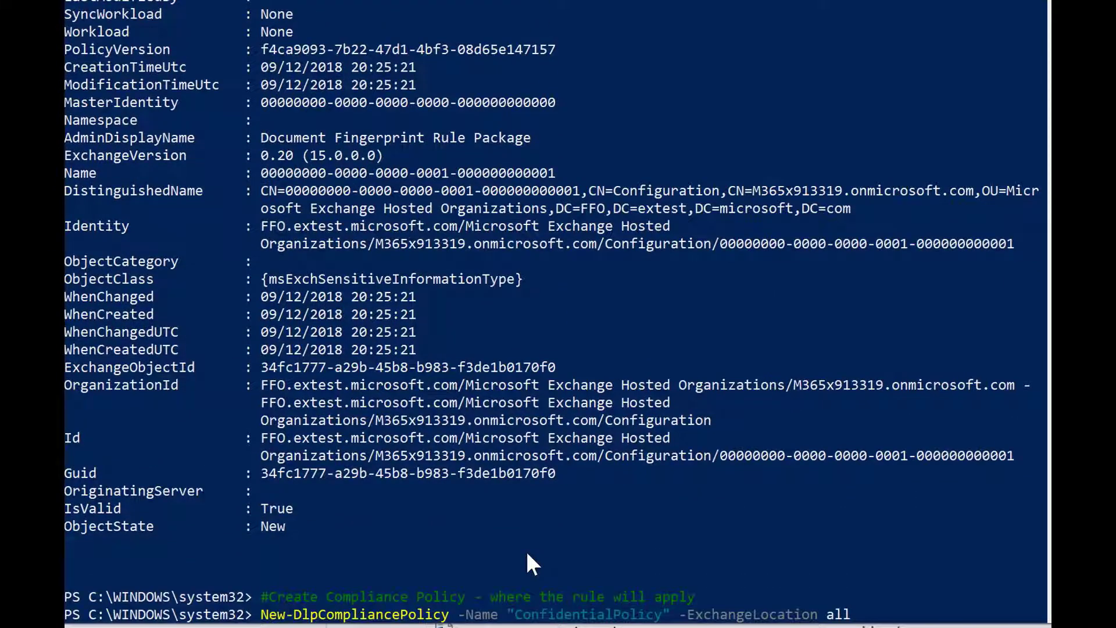
{"action": "key", "text": "Return"}
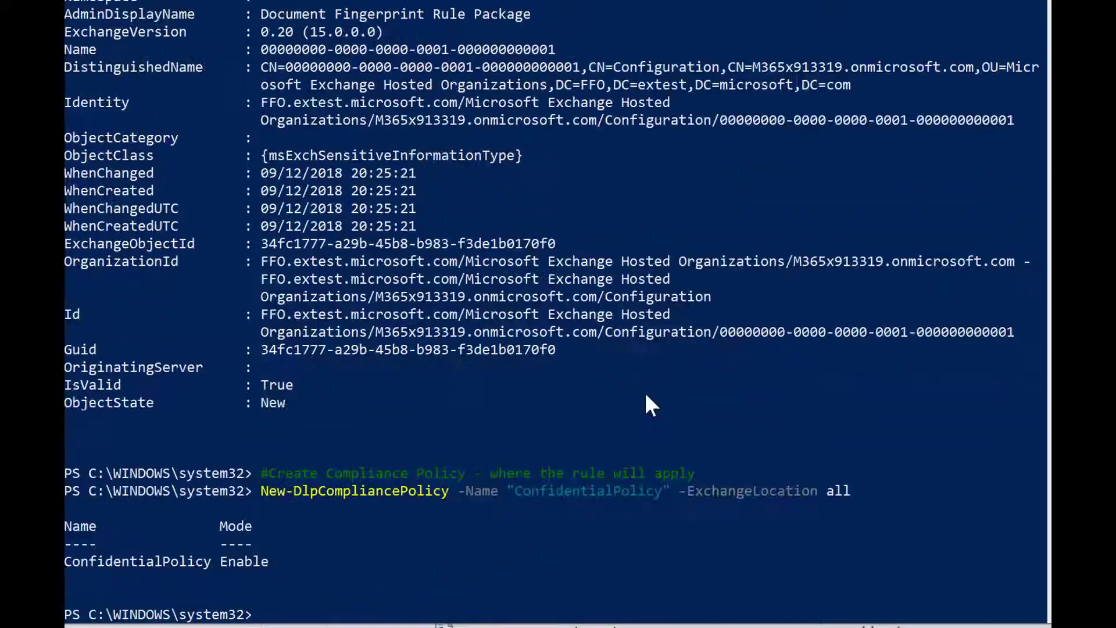
{"action": "type", "text": "#Create Compliance Rule - rule apply to policy above"}
{"action": "key", "text": "Return"}
{"action": "type", "text": "New-DlpComplianceRule -Name \"ContosoConfidentialRule\" -Policy \"ConfidentialPolicy\" -ContentContainsSensitiveInformation @{Name=\"Contoso Customer Confidential\"} -BlockAccess $True"}
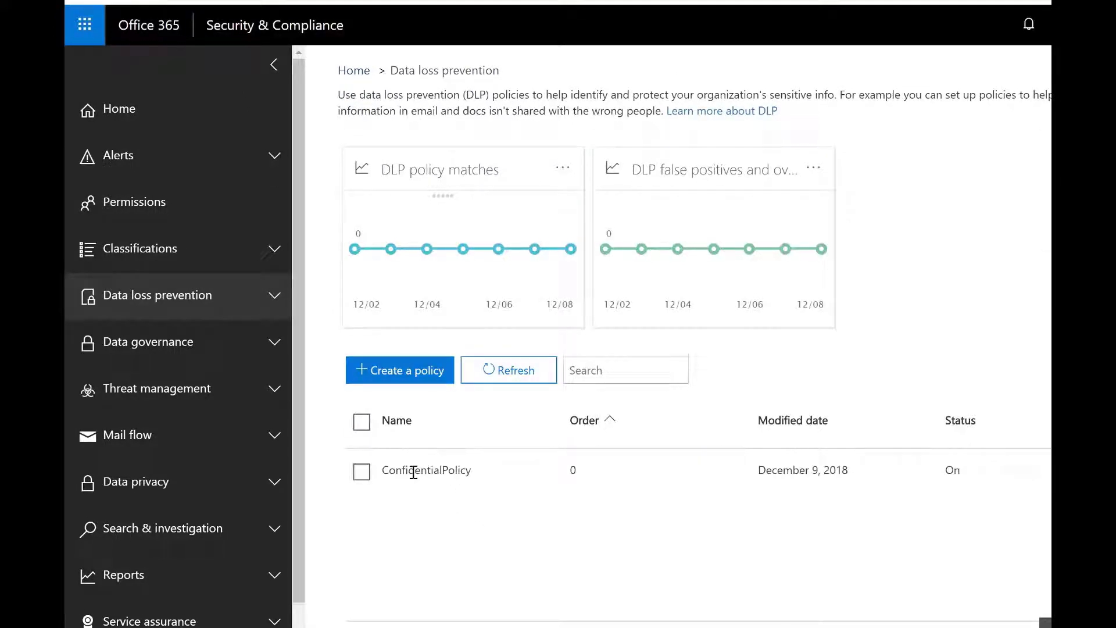
Step: Open ConfidentialPolicy under Data loss prevention to show its Exchange email coverage and ContosoConfidentialRule
{"action": "left_click", "coordinate": [271, 295]}
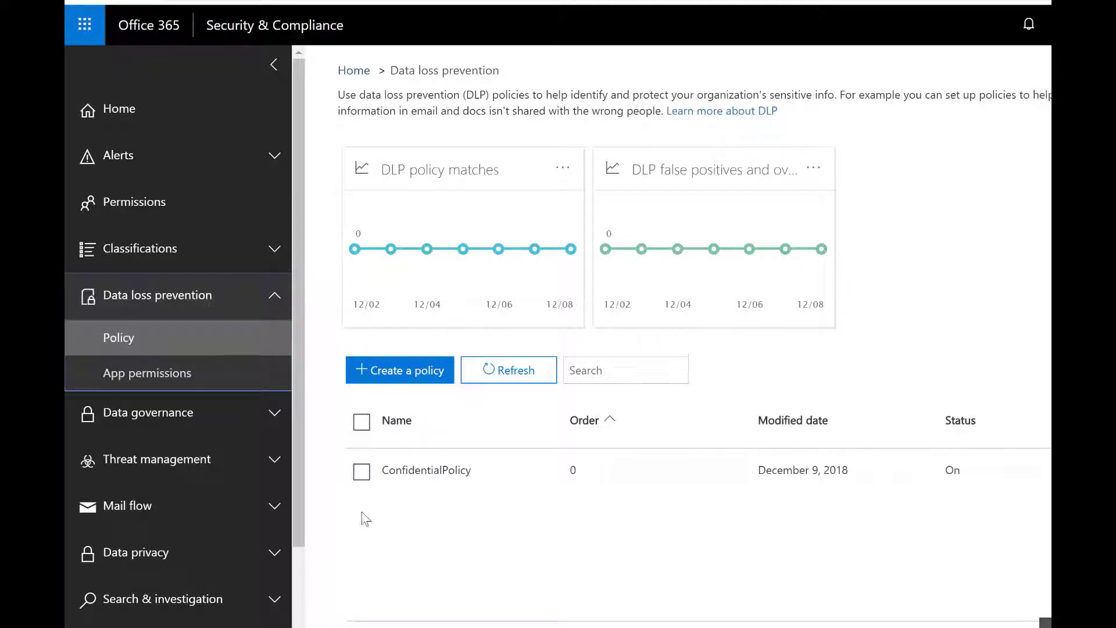
{"action": "left_click", "coordinate": [401, 468]}
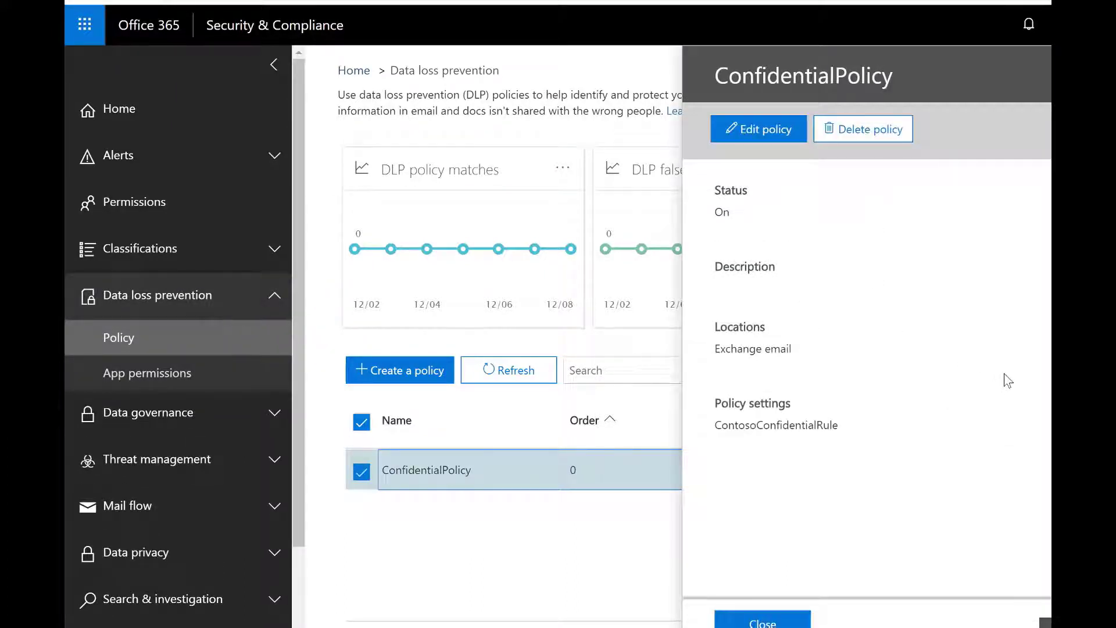
{"action": "left_click", "coordinate": [195, 250]}
Step: Open the Contoso Customer Confidential entry from the Sensitive info types list
{"action": "left_click", "coordinate": [153, 361]}
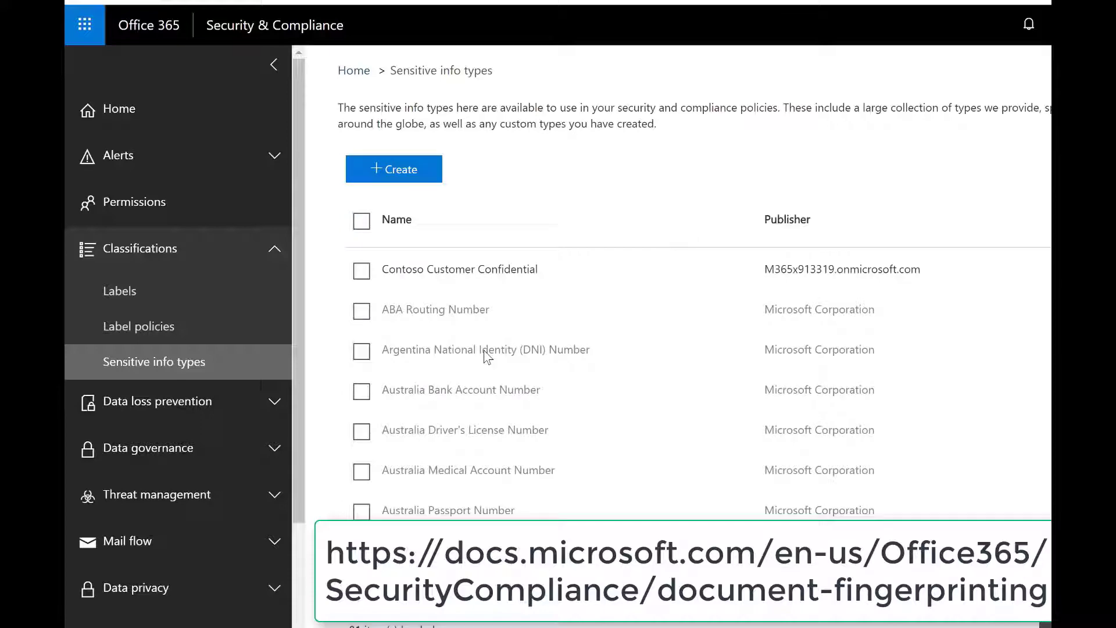
{"action": "left_click", "coordinate": [443, 268]}
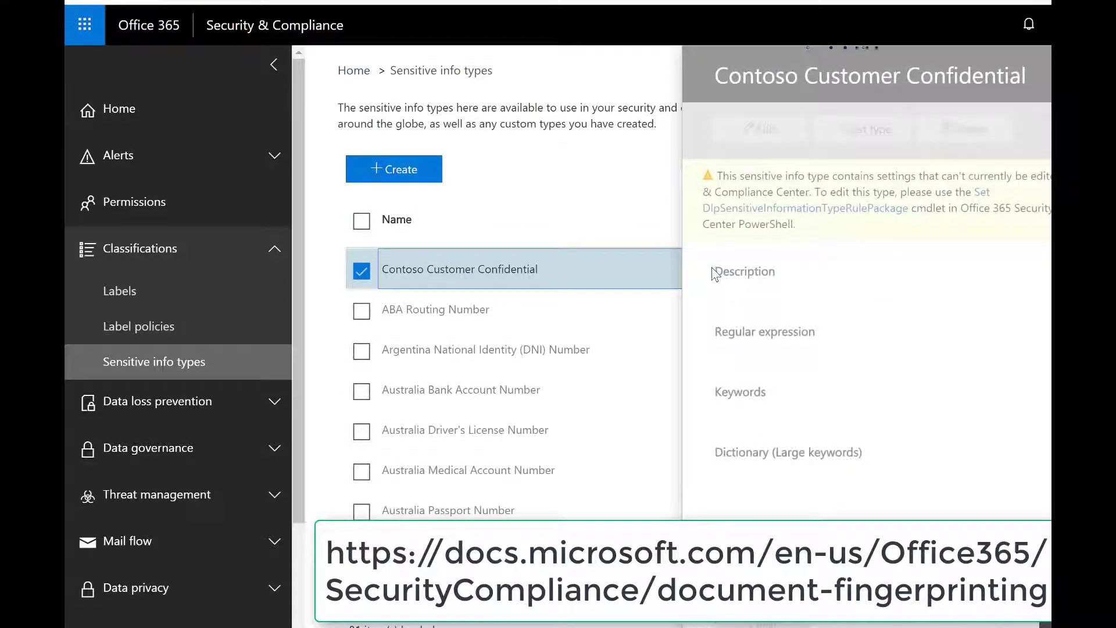